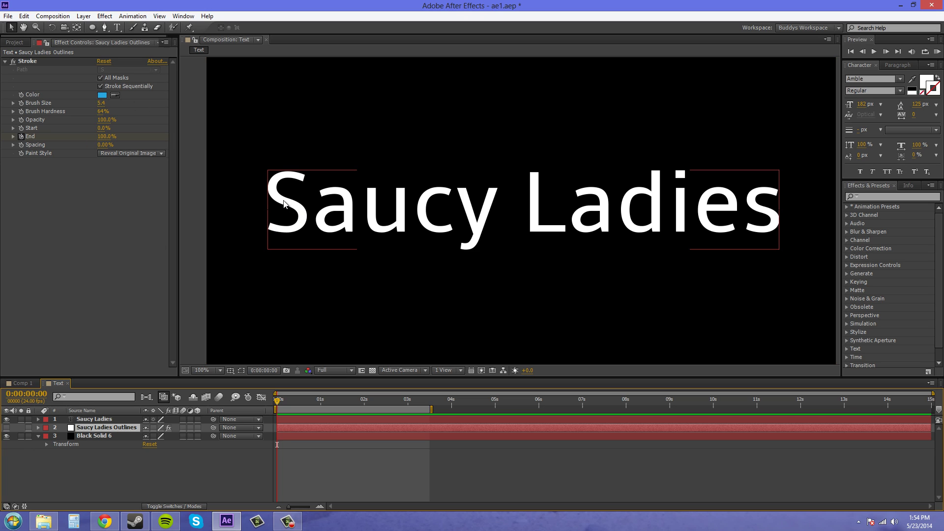
- Activate the Pen tool and delete the Saucy Ladies Outlines layer
click(105, 28)
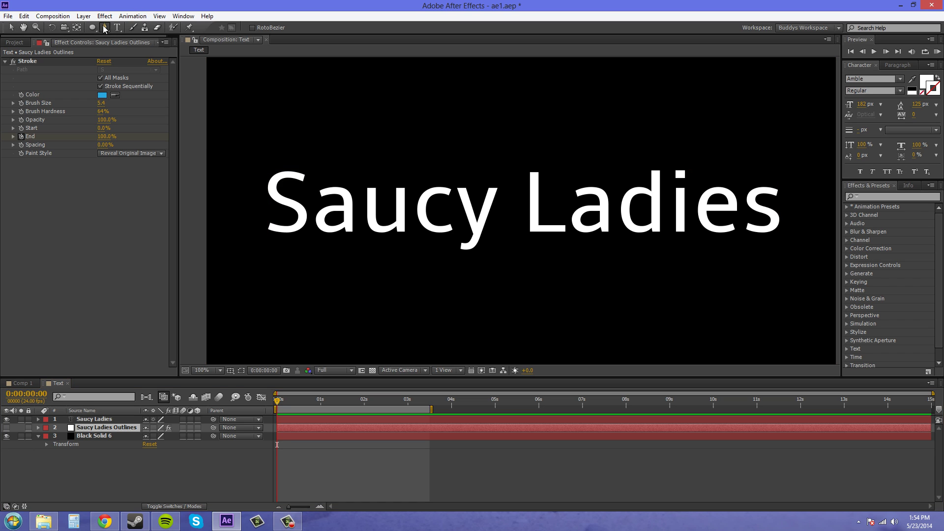
click(302, 182)
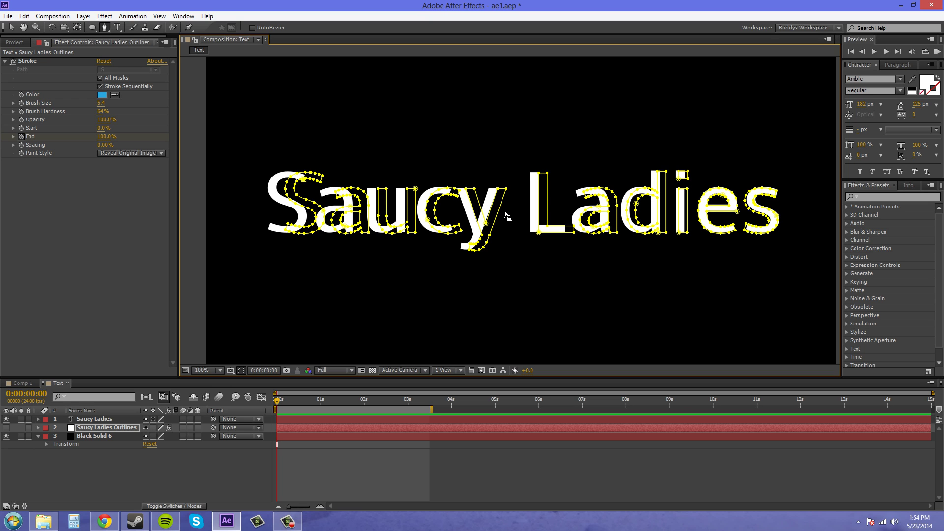
click(95, 459)
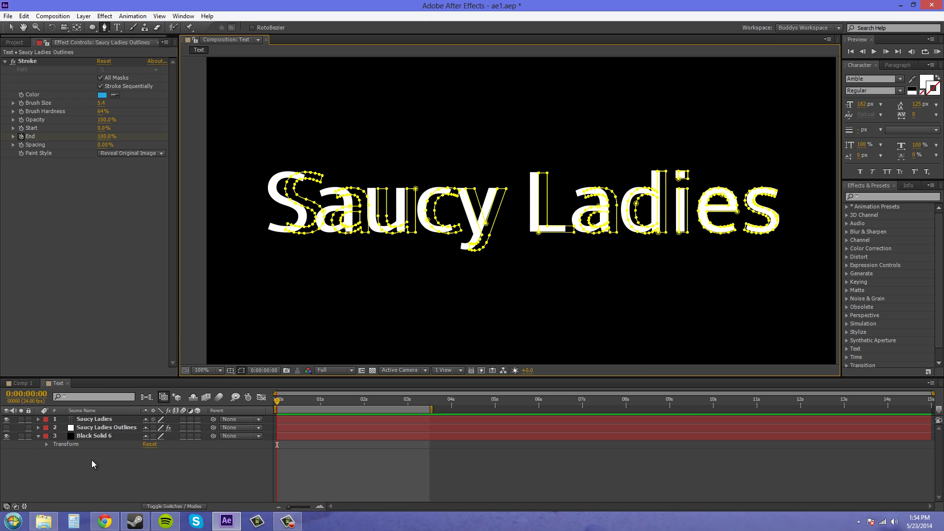
click(94, 428)
key(Delete)
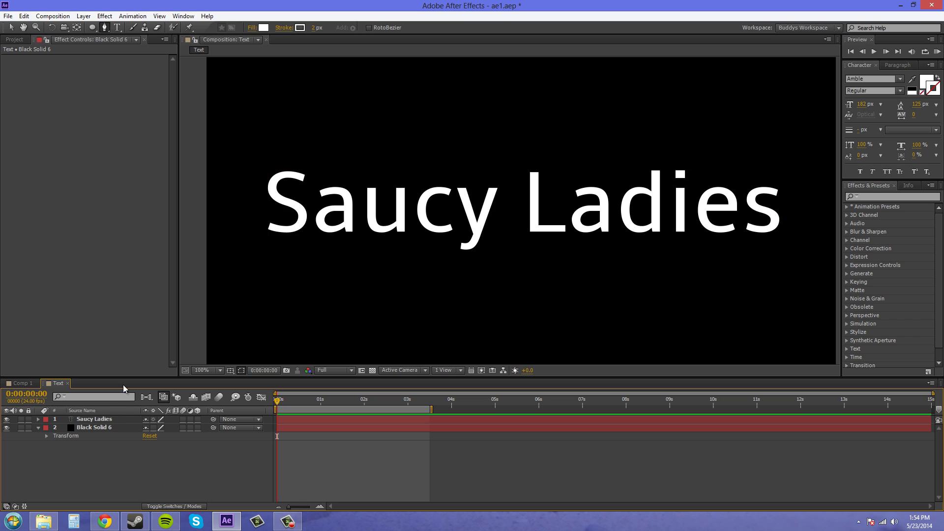
- Trace an open curved mask path along the centre of the letter S on the Saucy Ladies text layer
click(99, 419)
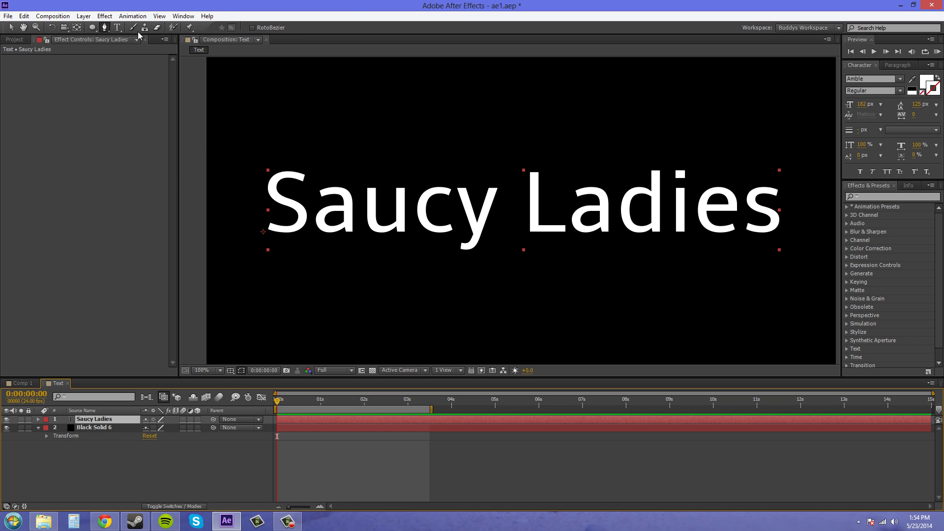
click(302, 178)
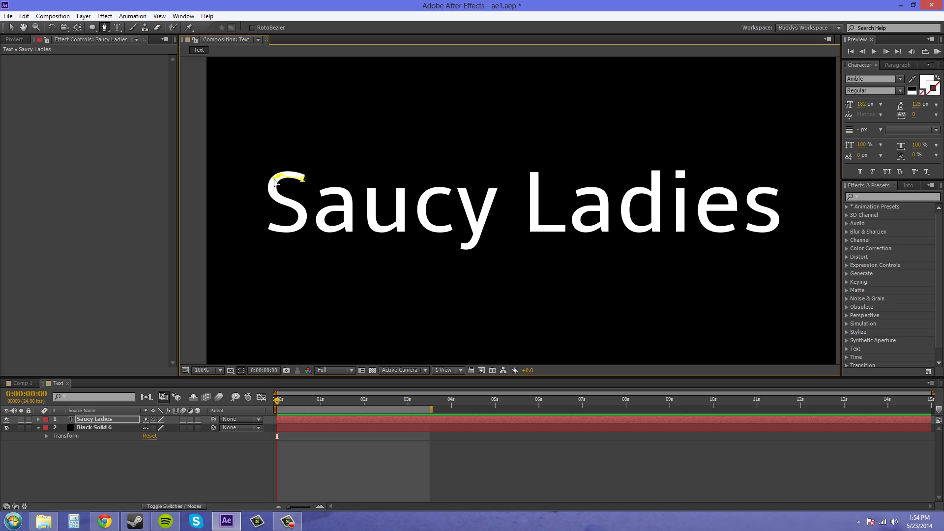
drag(278, 176, 303, 211)
drag(298, 226, 292, 231)
scroll(357, 233, up, 1)
drag(447, 234, 369, 263)
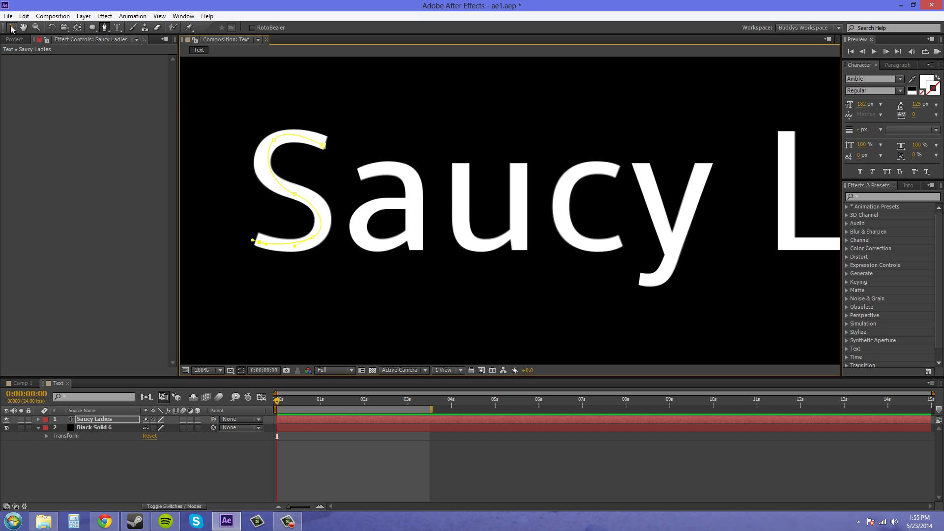
click(11, 27)
click(104, 27)
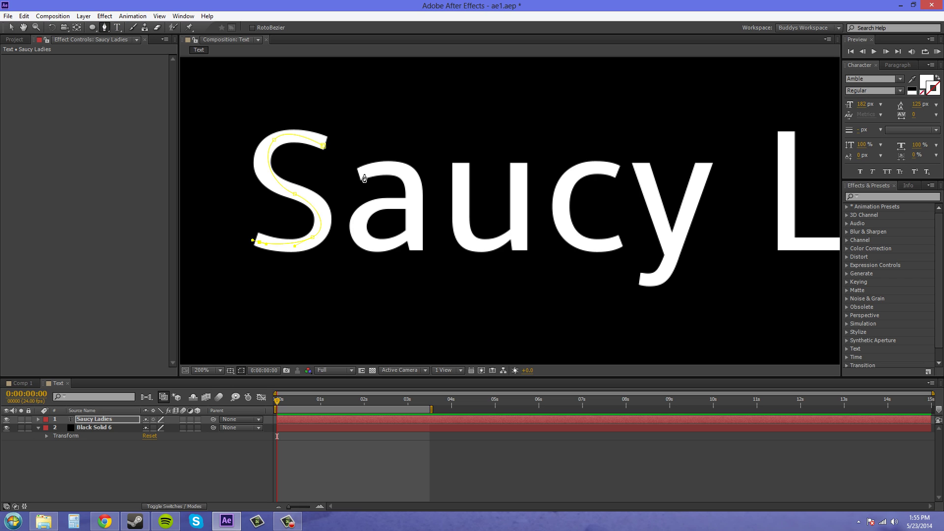
drag(363, 174, 370, 173)
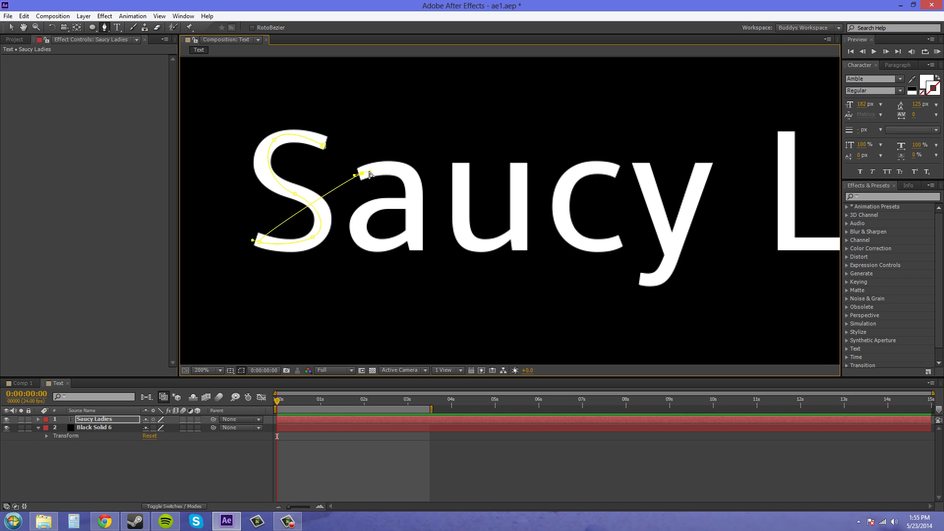
key(ctrl+z)
- Trace a separate curved mask path through the first letter a on the Saucy Ladies layer
click(101, 423)
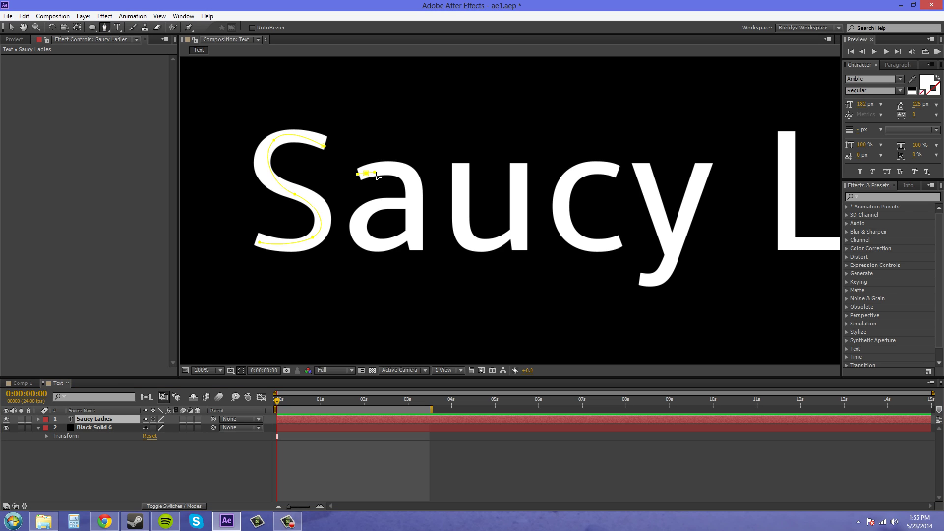
drag(411, 179, 416, 199)
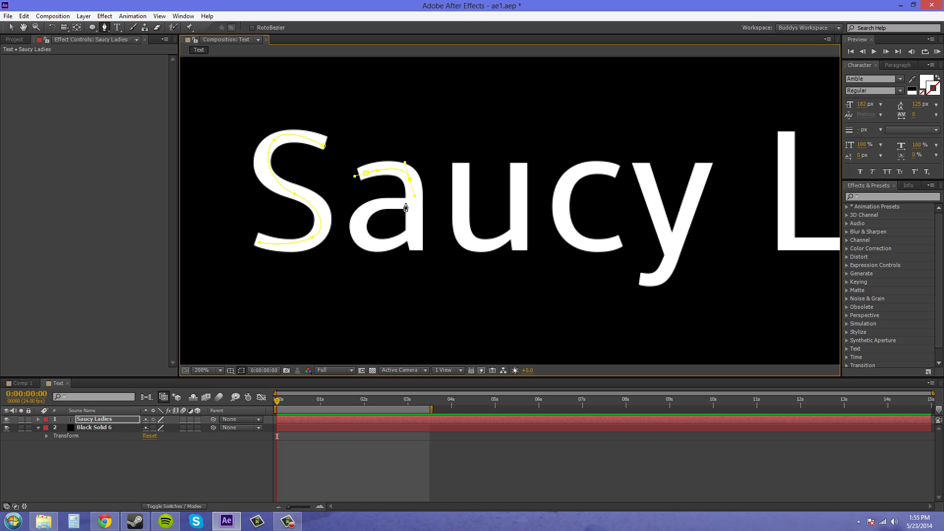
drag(402, 203, 417, 225)
- Reselect the Saucy Ladies layer and trace a separate mask path down and around the letter u
click(108, 427)
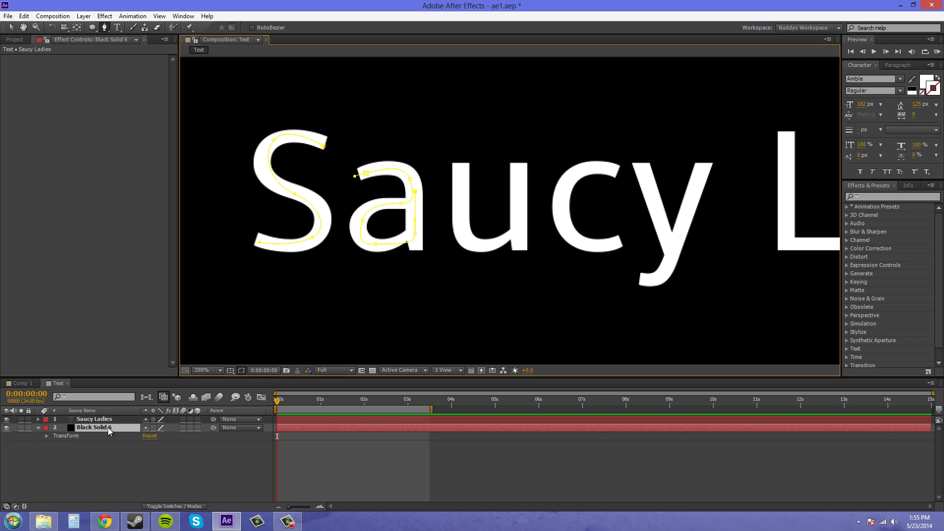
click(112, 419)
click(464, 170)
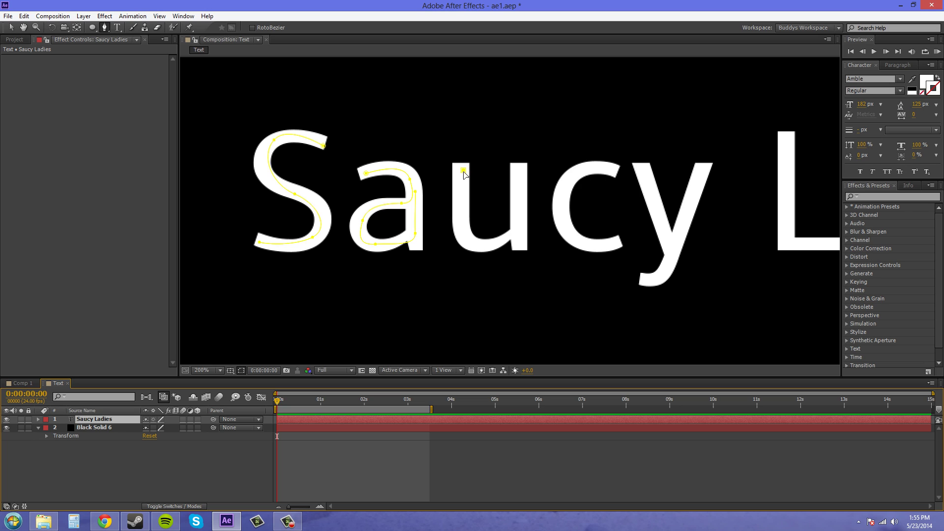
drag(465, 239, 510, 237)
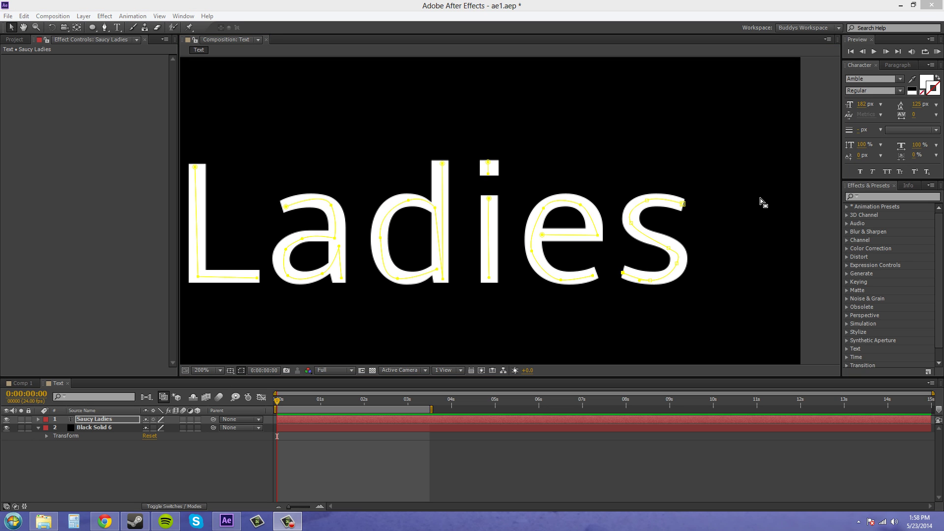
- Inspect the mask paths traced over all the letters of the title
drag(513, 122, 645, 127)
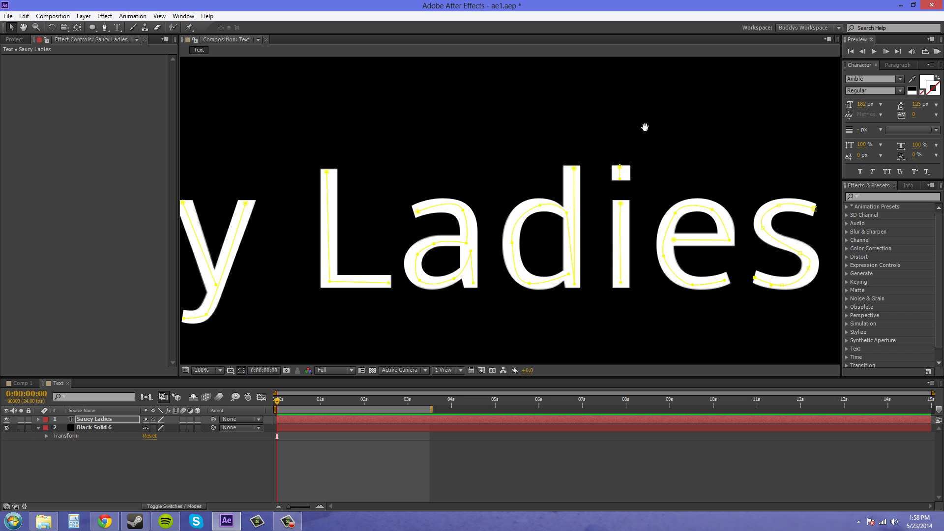
scroll(646, 127, down, 1)
drag(566, 135, 726, 140)
scroll(331, 295, up, 1)
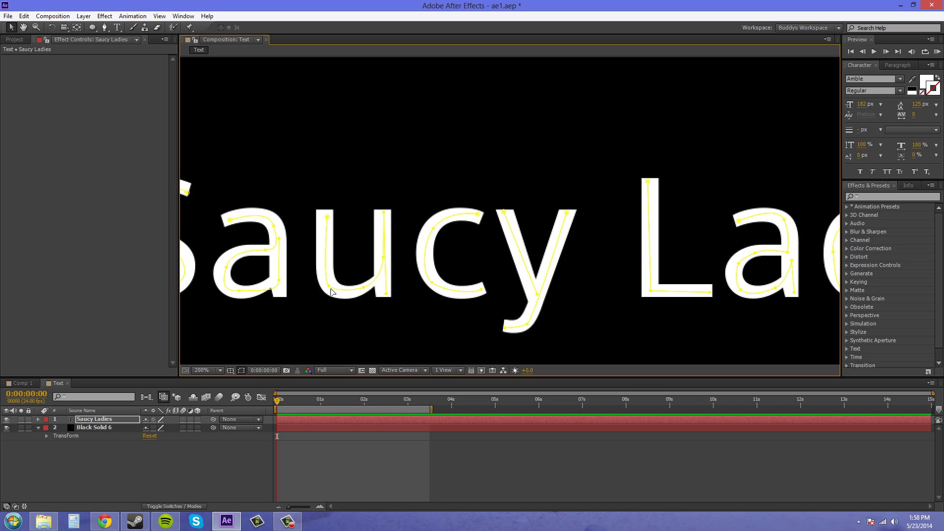
drag(349, 277, 516, 247)
drag(560, 164, 442, 158)
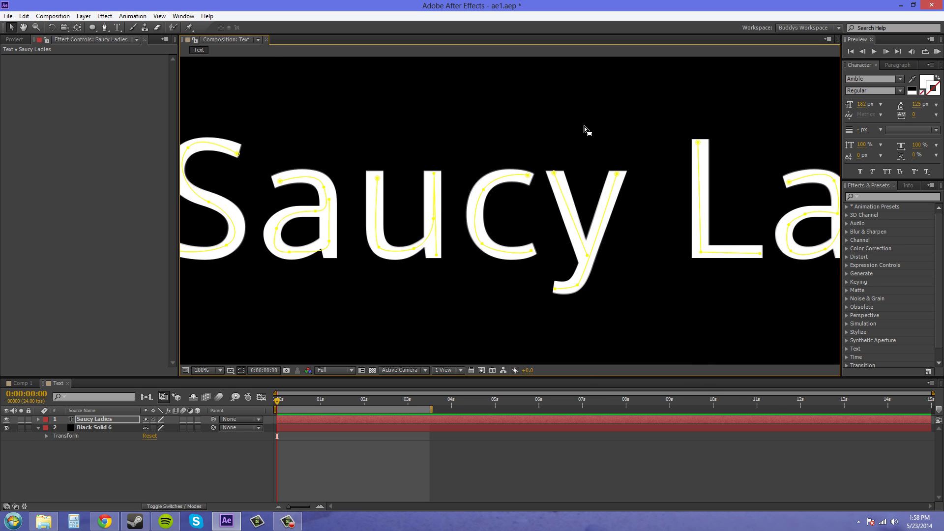
scroll(584, 126, down, 1)
drag(586, 134, 505, 136)
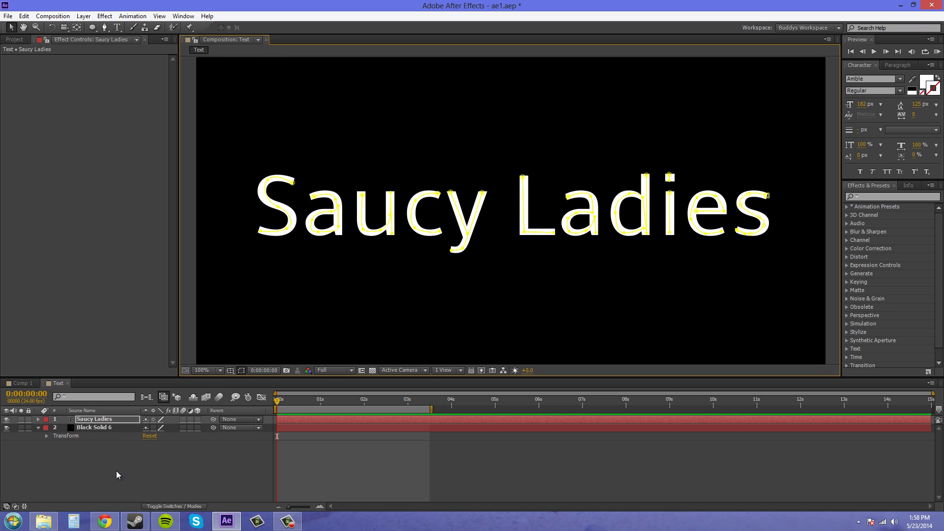
- Apply the Stroke effect to the Saucy Ladies text layer with All Masks and Stroke Sequentially enabled
click(91, 456)
click(95, 420)
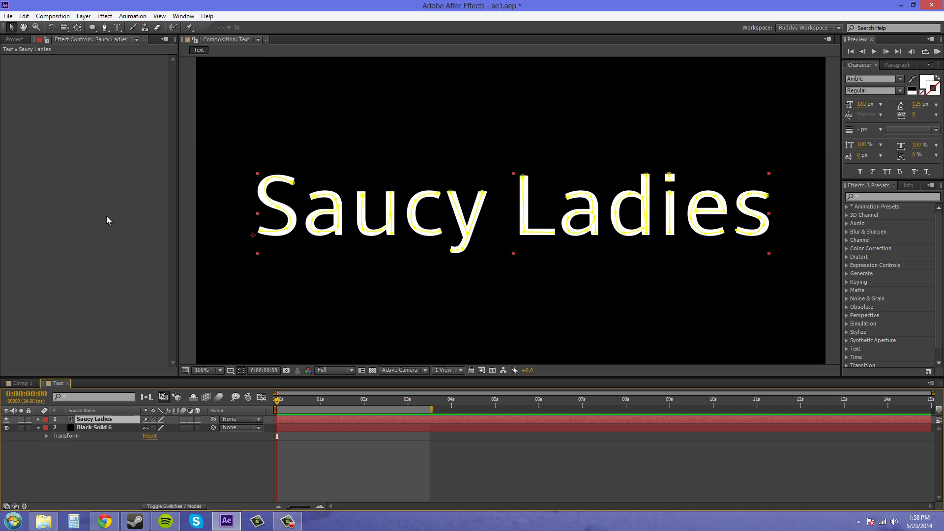
click(105, 16)
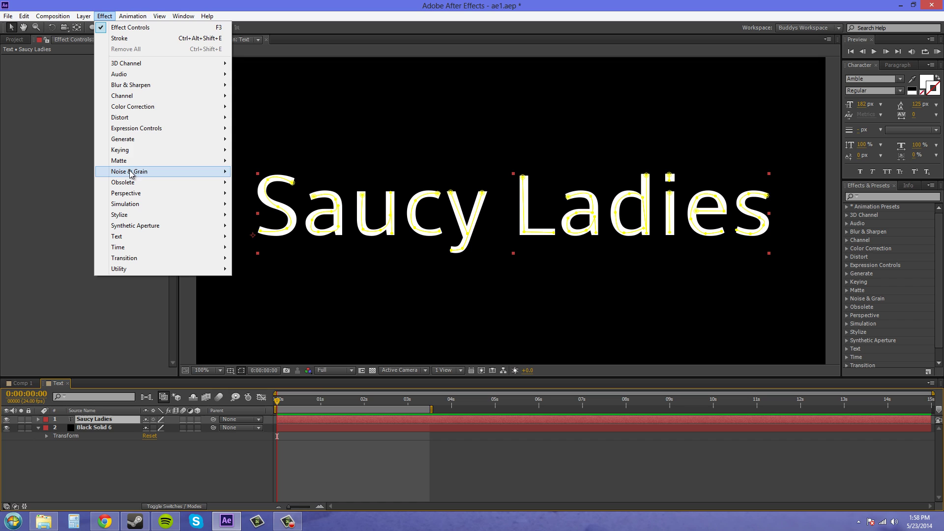
mouse_move(152, 140)
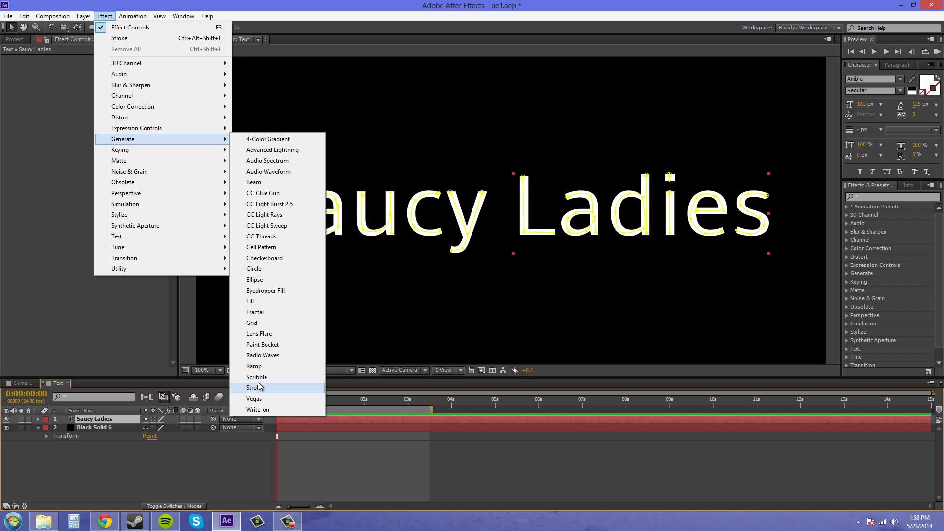
click(138, 38)
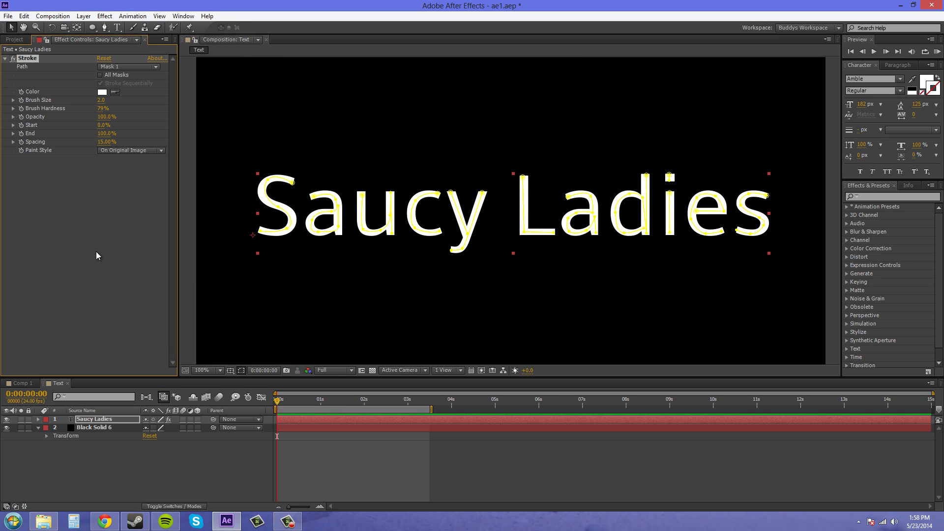
click(101, 75)
click(101, 84)
- Set the stroke color to blue #003BFC and the brush size to 14.3
click(102, 92)
click(438, 213)
mouse_move(444, 214)
mouse_down()
mouse_move(492, 243)
mouse_move(470, 215)
mouse_move(483, 211)
mouse_up()
click(492, 256)
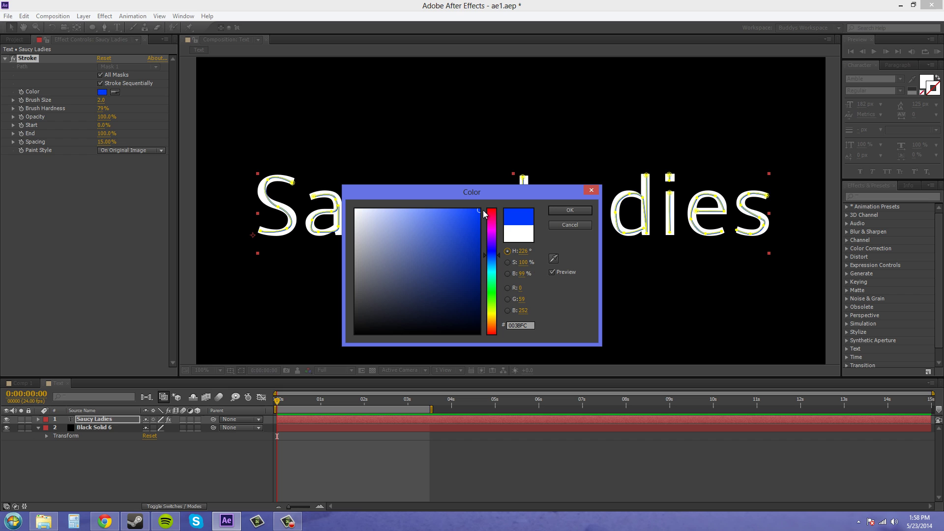
click(563, 211)
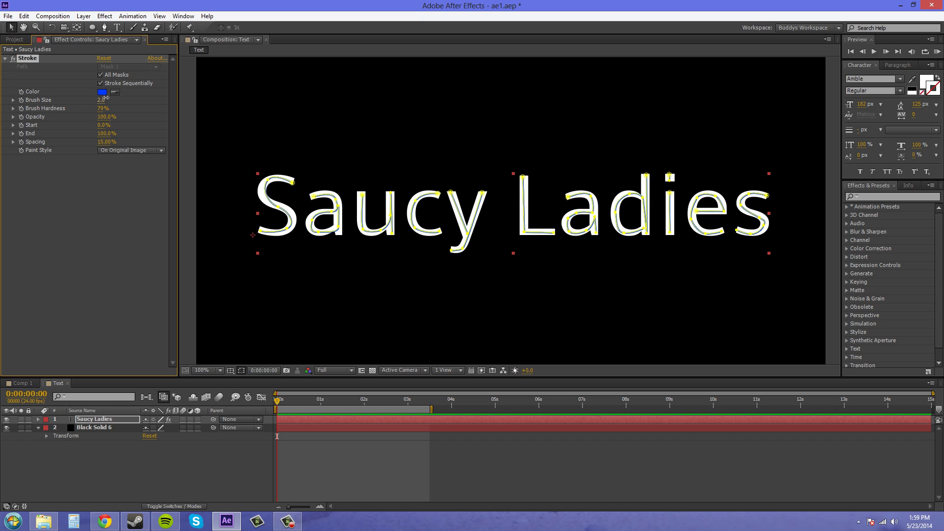
drag(105, 98, 163, 101)
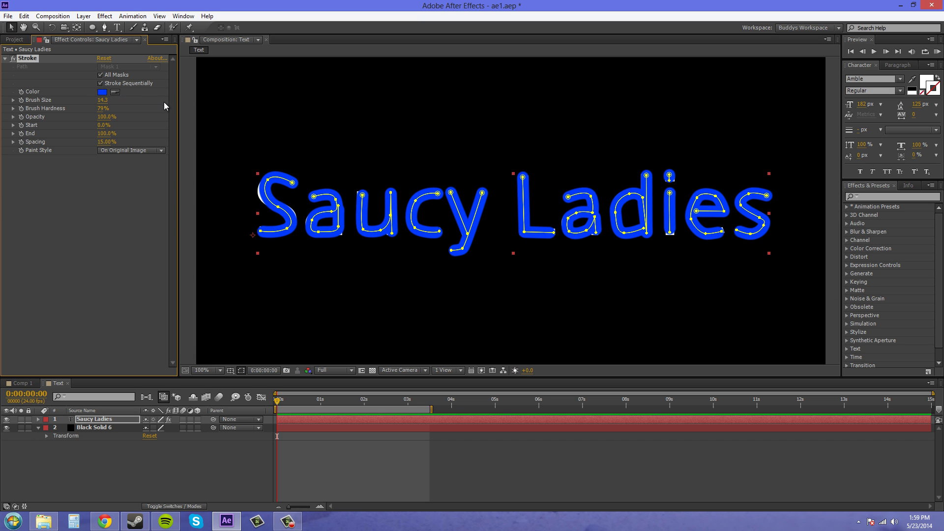
- Adjust the start and end points of the letter u's mask path so the stroke covers its white corners
scroll(400, 274, up, 2)
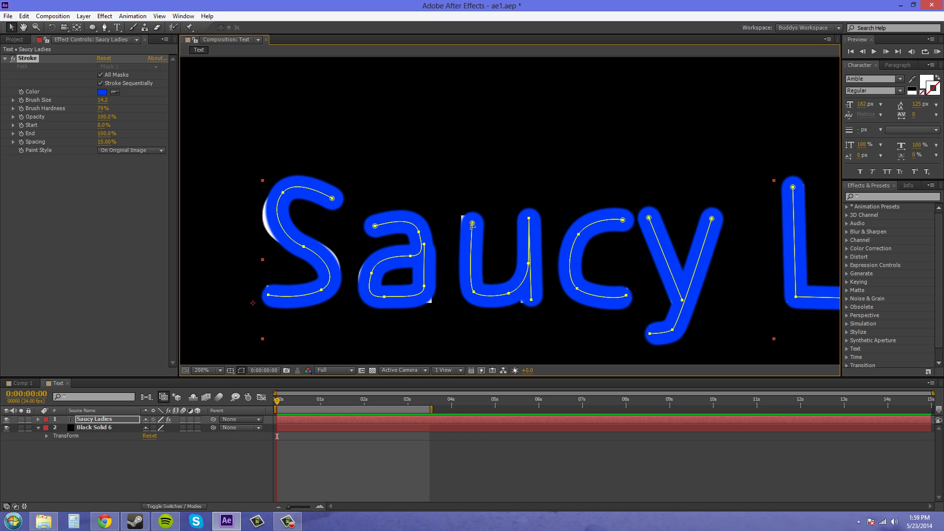
drag(472, 223, 471, 225)
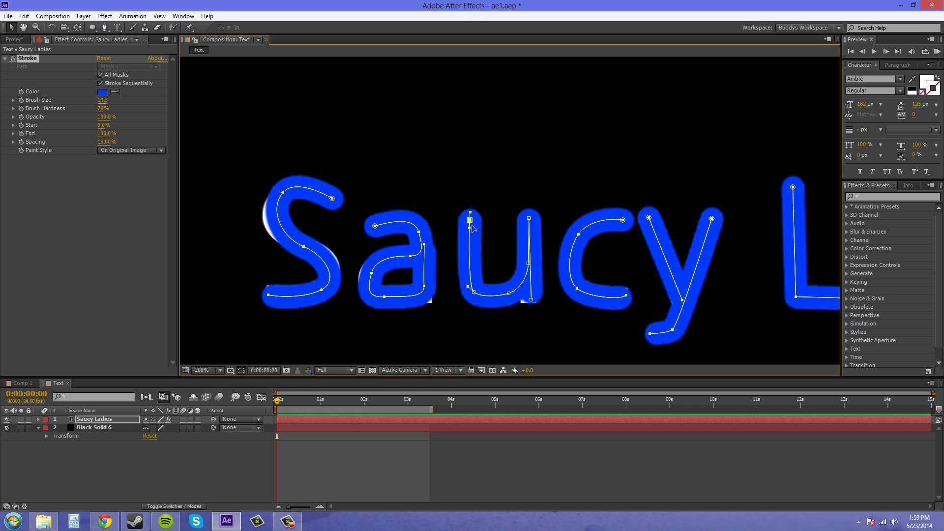
drag(532, 301, 530, 304)
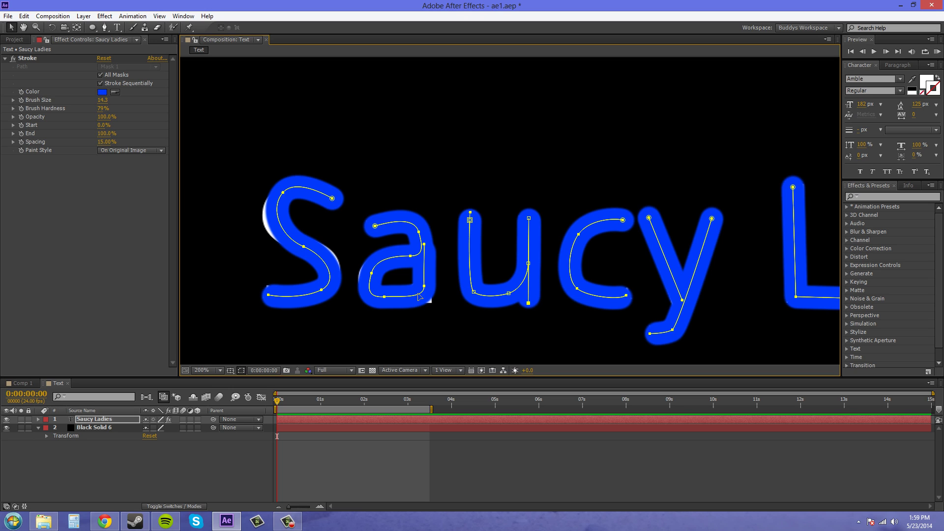
- Reshape the first letter a's mask path at its lower stem corner and bowl so the stroke covers the white text
drag(425, 288, 421, 286)
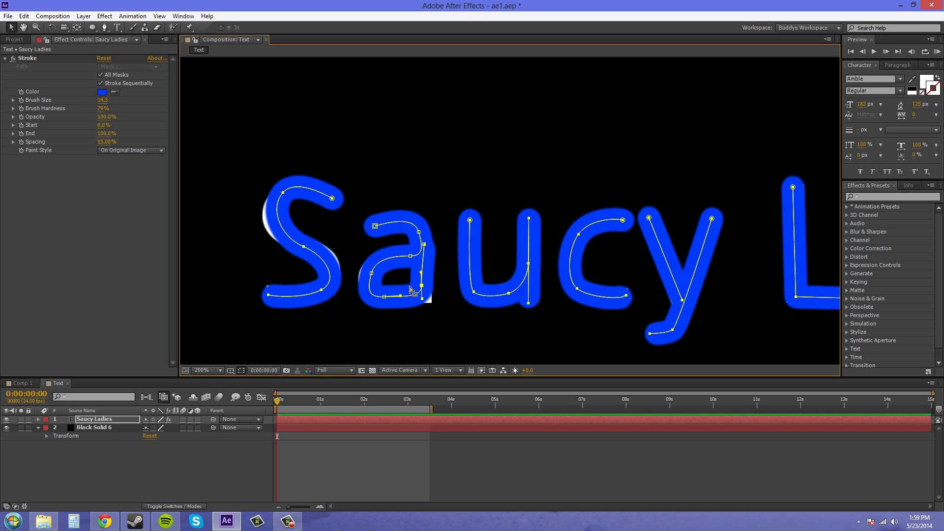
click(105, 27)
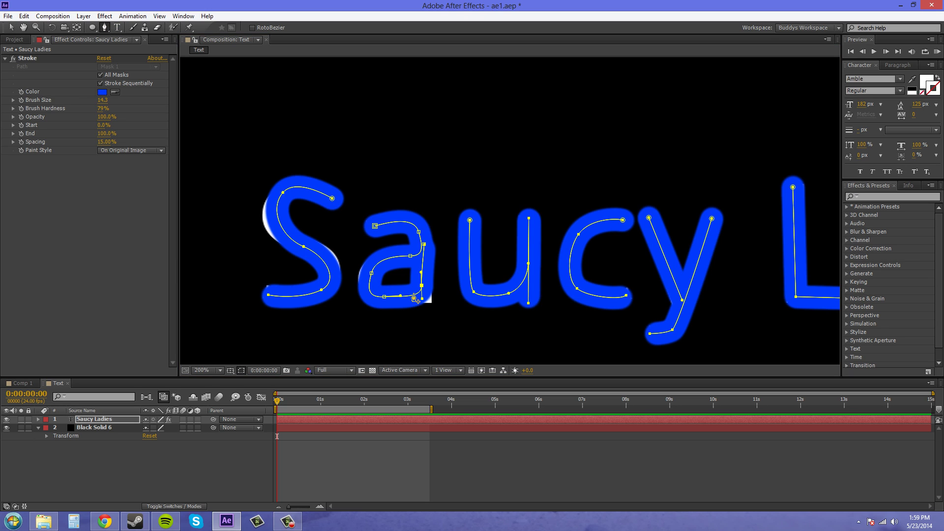
drag(414, 295, 423, 299)
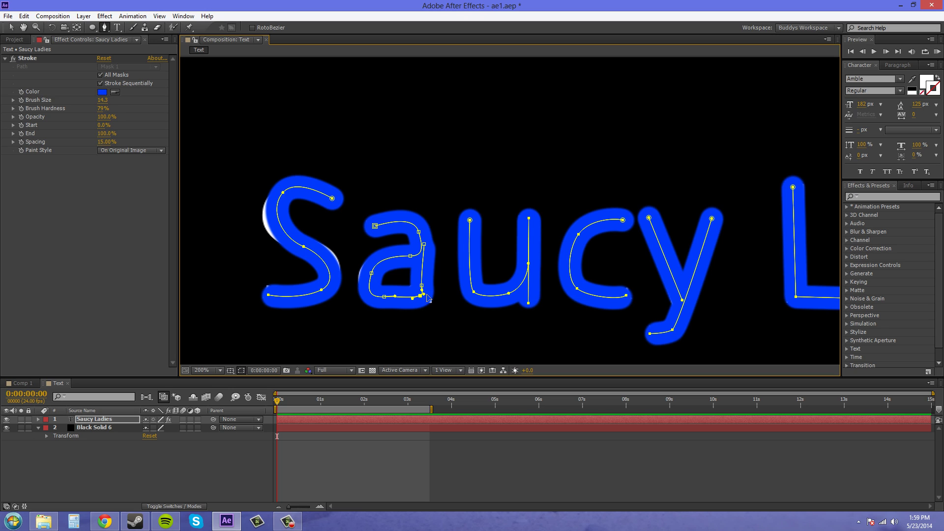
drag(427, 295, 430, 296)
click(372, 274)
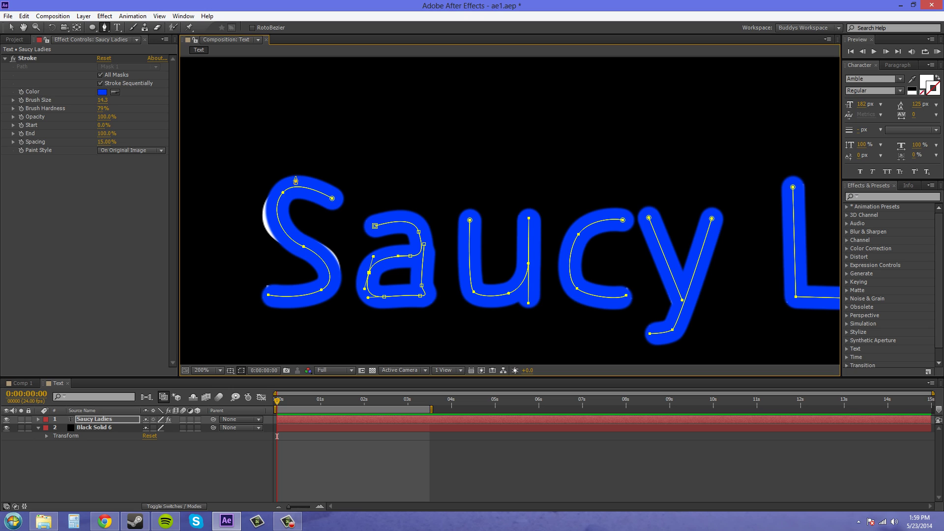
- Add points to the letter S's mask path on both curves and shift its lower end to cover the exposed white edges
click(323, 262)
drag(326, 260, 329, 263)
click(278, 215)
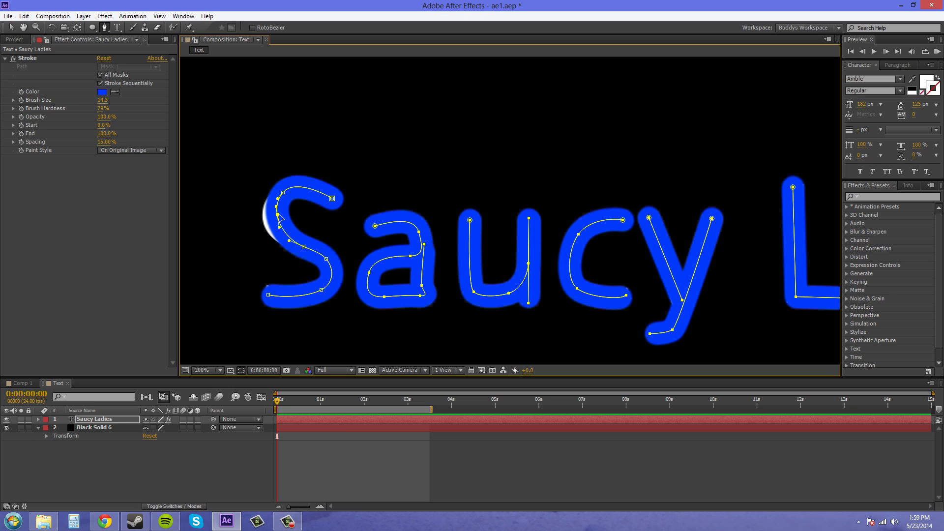
drag(278, 216, 271, 216)
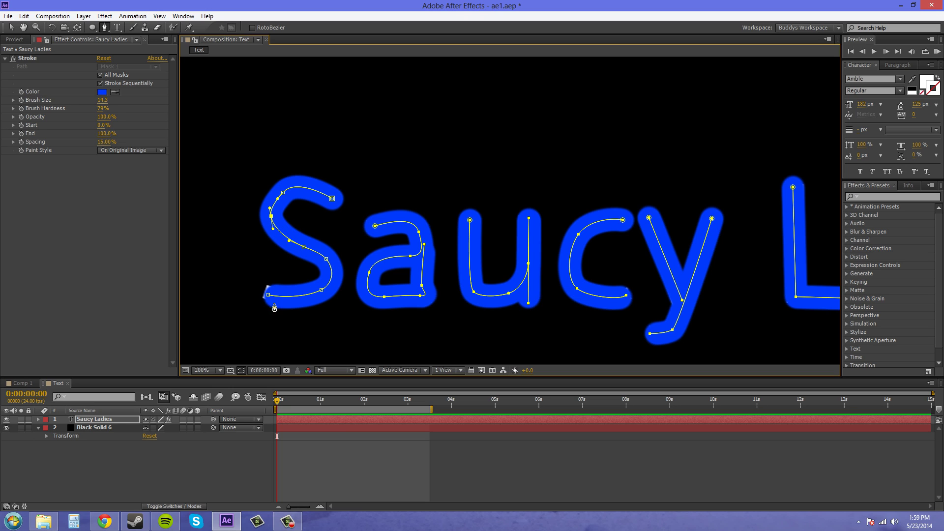
drag(268, 296, 265, 292)
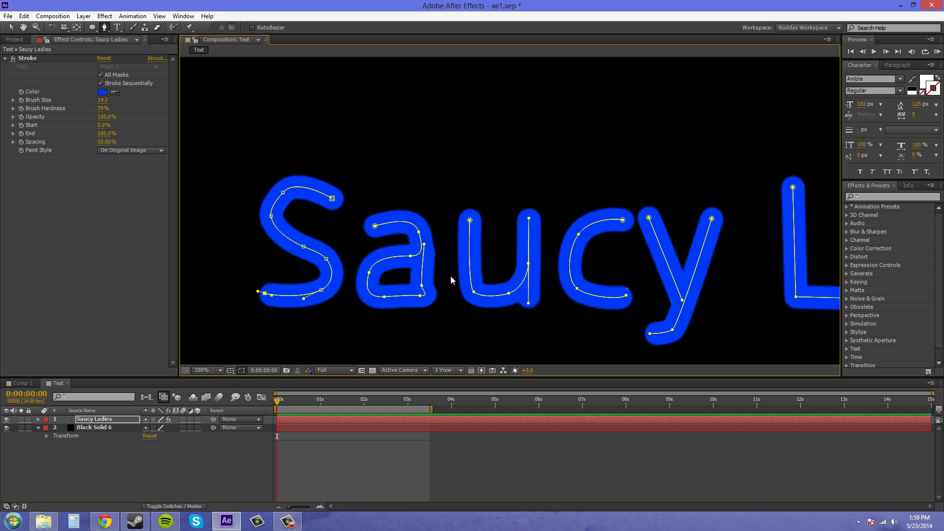
- Shift the lower end point of the letter c's mask path so the stroke covers the exposed white edge
drag(590, 314, 446, 240)
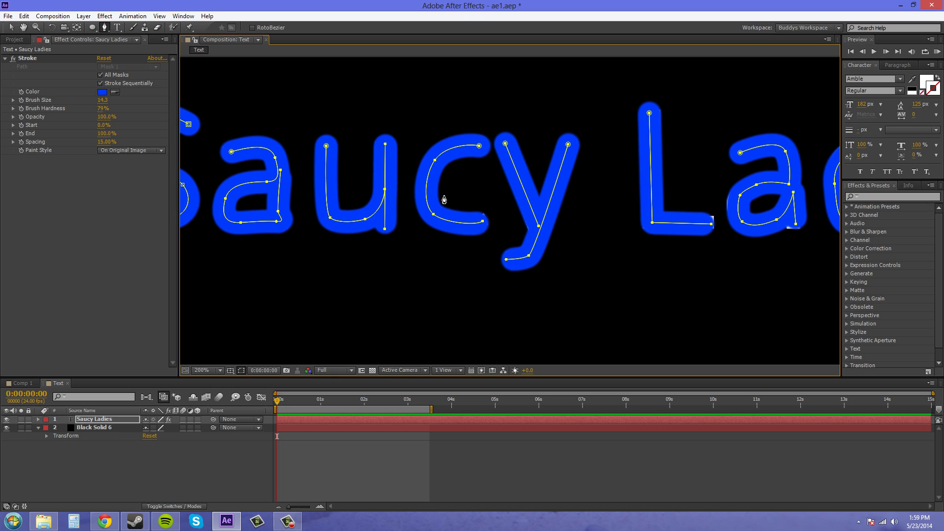
click(11, 27)
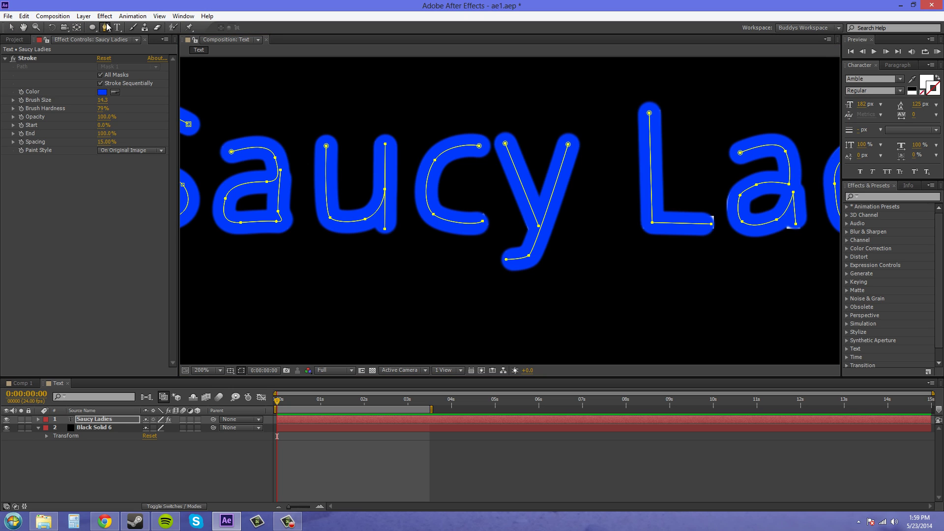
click(106, 27)
drag(483, 222, 487, 219)
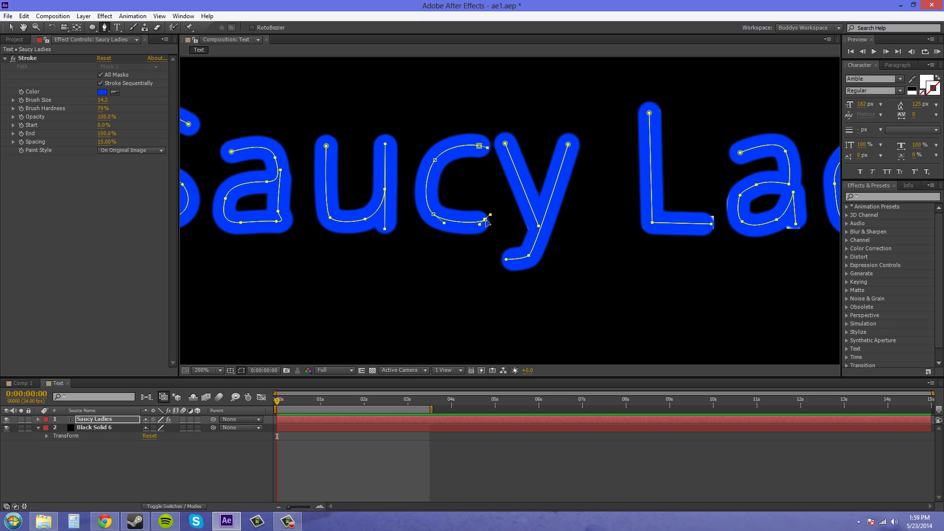
- Extend the stem end of the mask path on the a in Ladies downward and nudge its bowl outward to cover the white text
drag(583, 262, 455, 263)
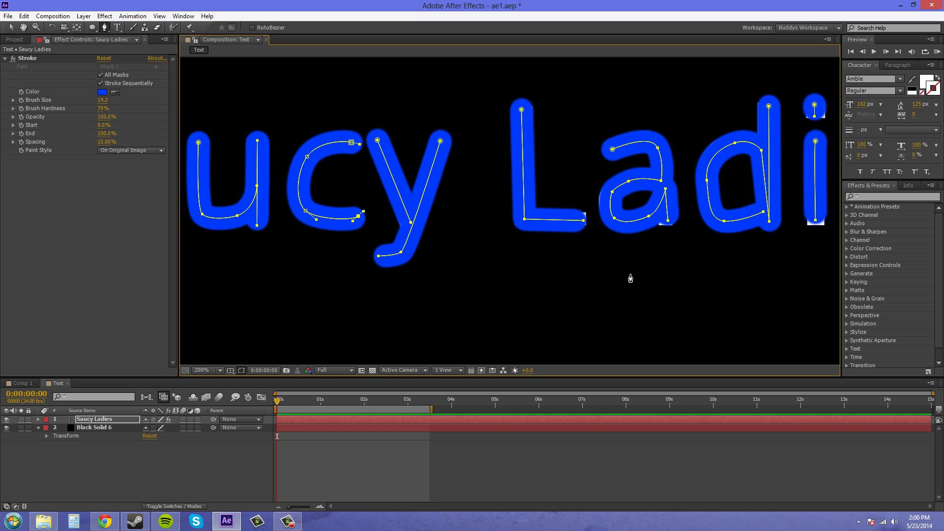
drag(628, 276, 500, 258)
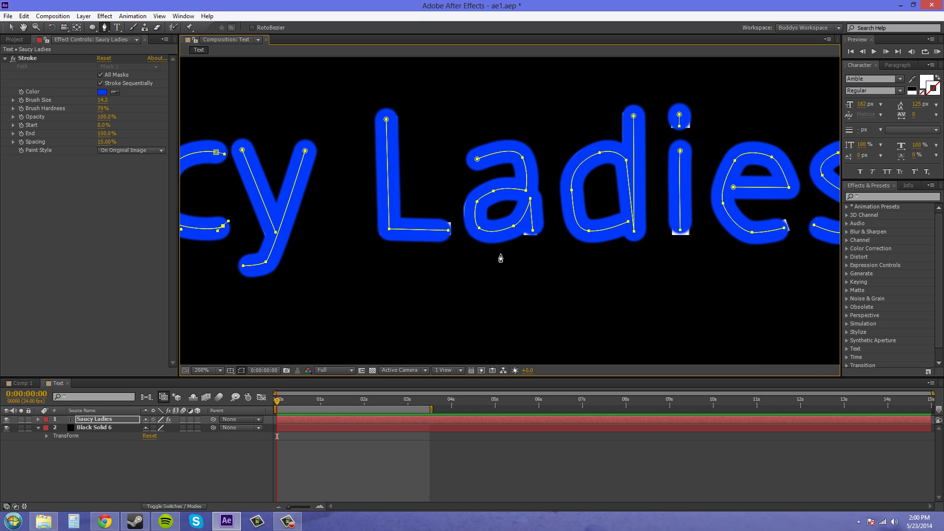
click(534, 234)
drag(532, 235, 532, 239)
drag(477, 202, 475, 202)
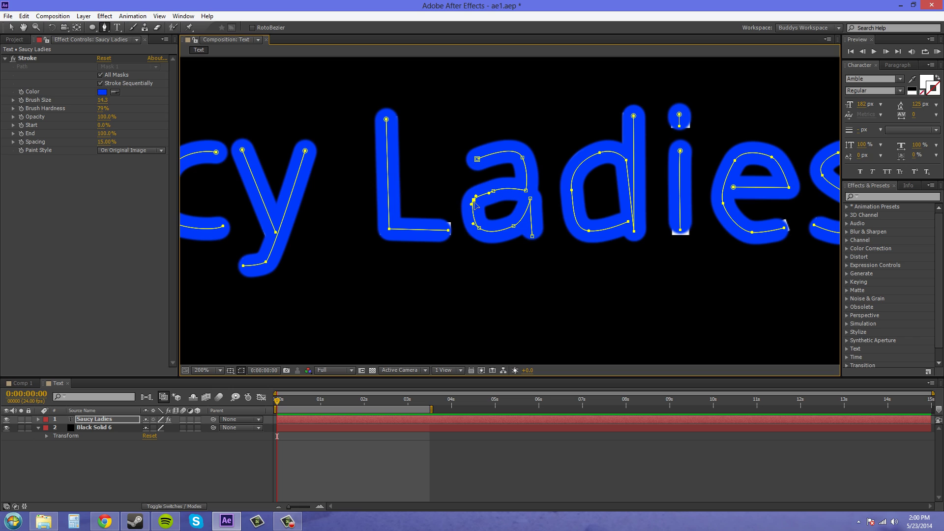
- Lower the end points of the letter i's stem and dot mask paths to cover the white corners, keeping the two paths separate
drag(573, 266, 516, 274)
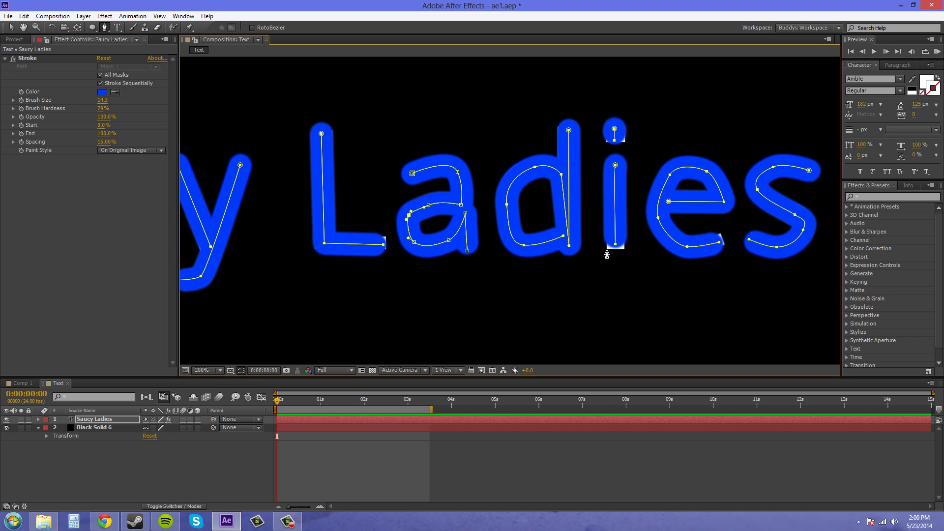
drag(615, 246, 616, 250)
click(615, 139)
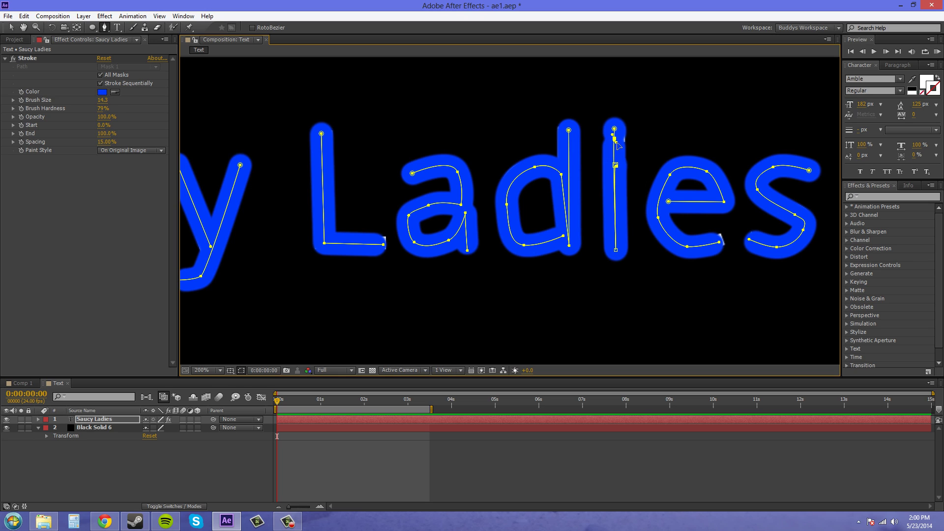
key(ctrl+z)
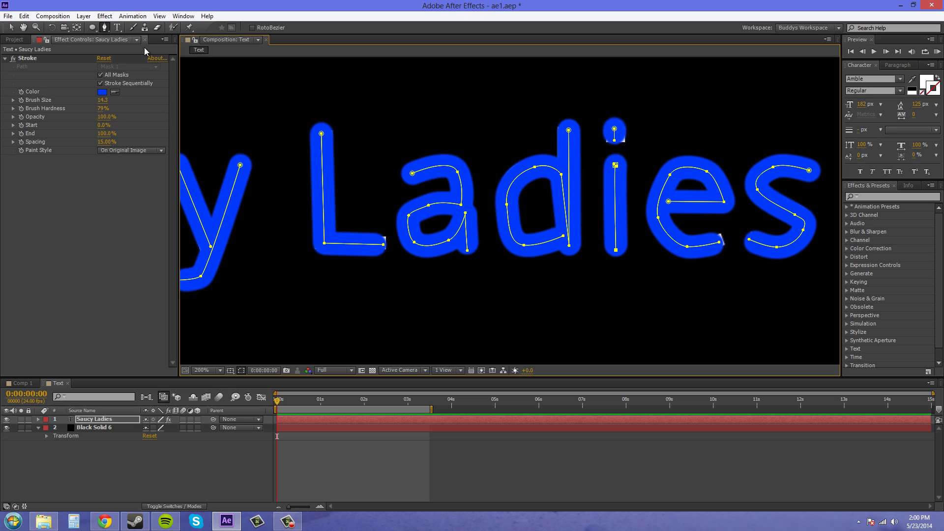
click(11, 28)
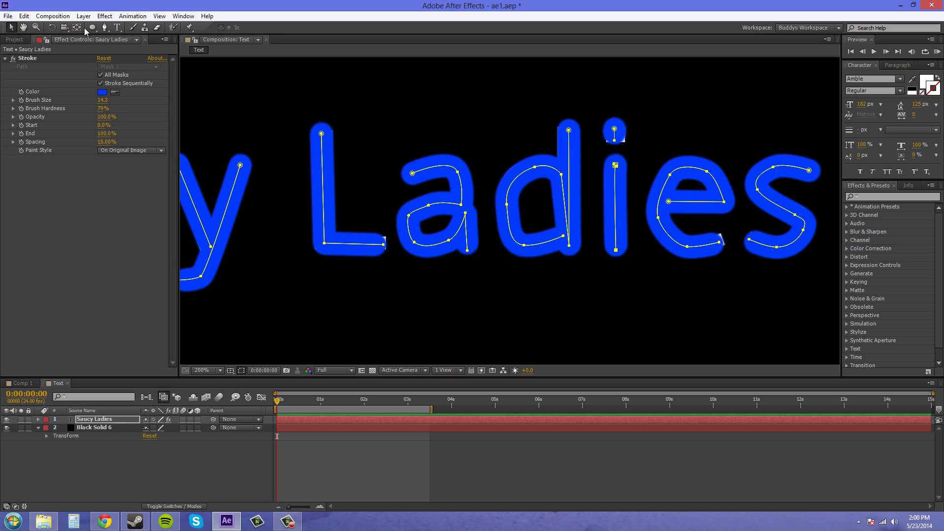
click(615, 142)
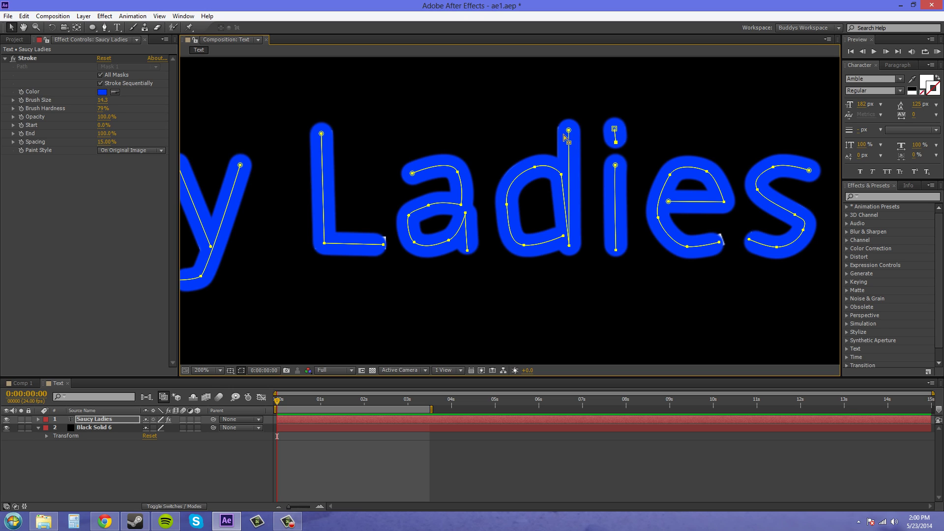
- Adjust the top point of the letter d's mask path and the tail ends of the e and final s to cover the white edges
drag(570, 131, 569, 130)
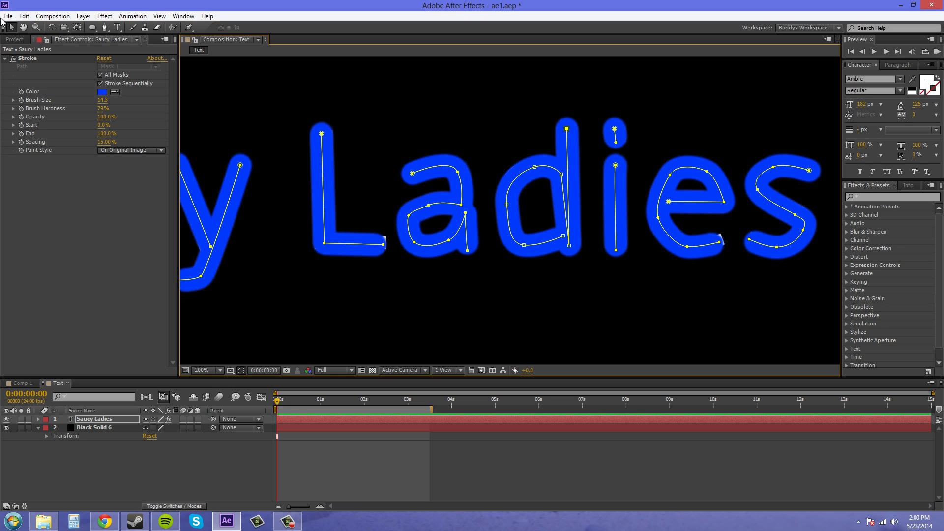
drag(720, 244, 725, 244)
drag(756, 288, 670, 281)
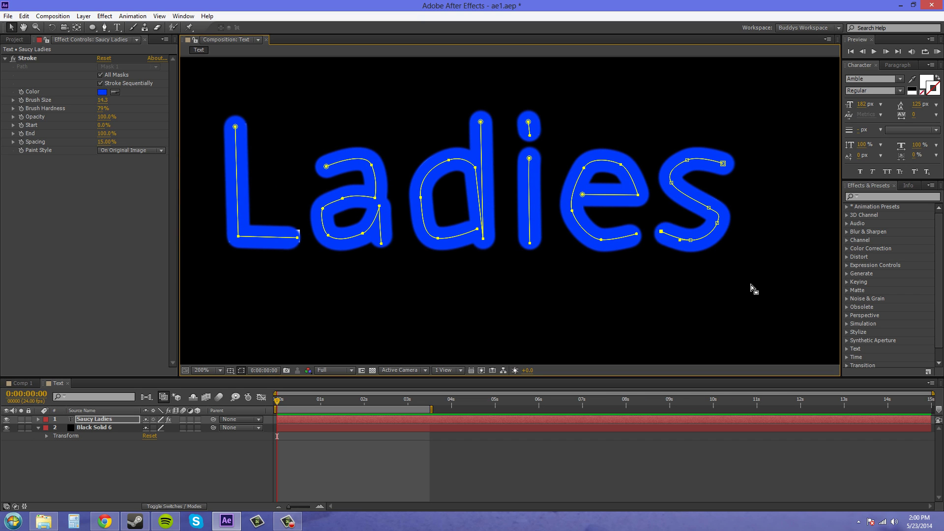
scroll(631, 287, down, 4)
scroll(608, 287, up, 2)
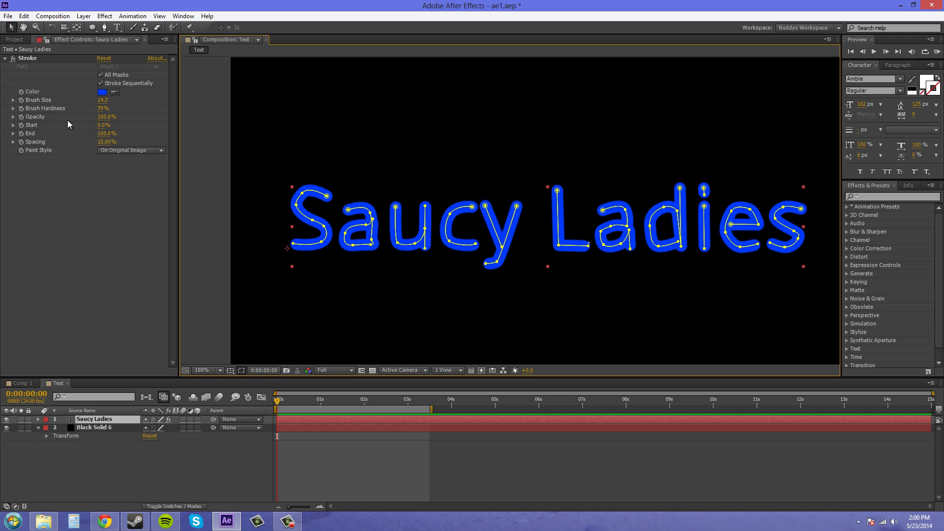
- Set the Stroke effect's Paint Style to Reveal Original Image and keyframe its End at 0% at 0:00:00:00
click(101, 149)
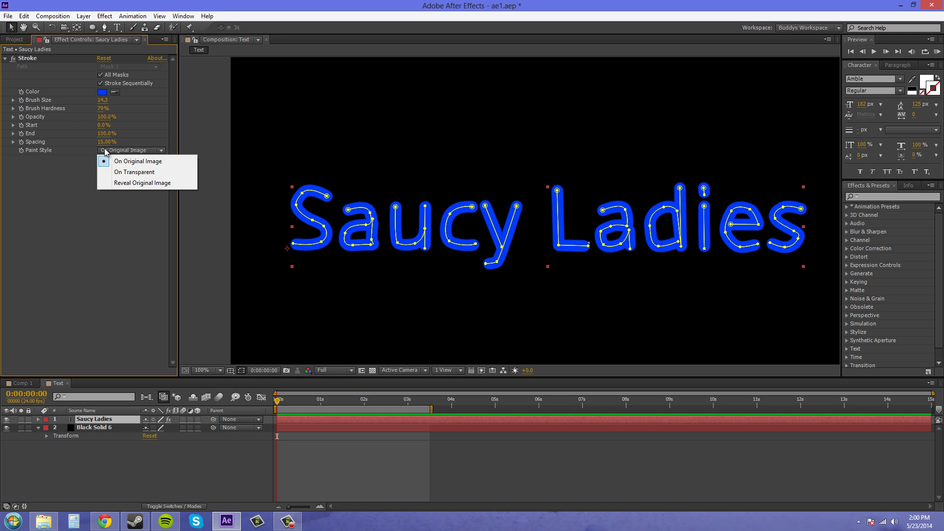
click(121, 184)
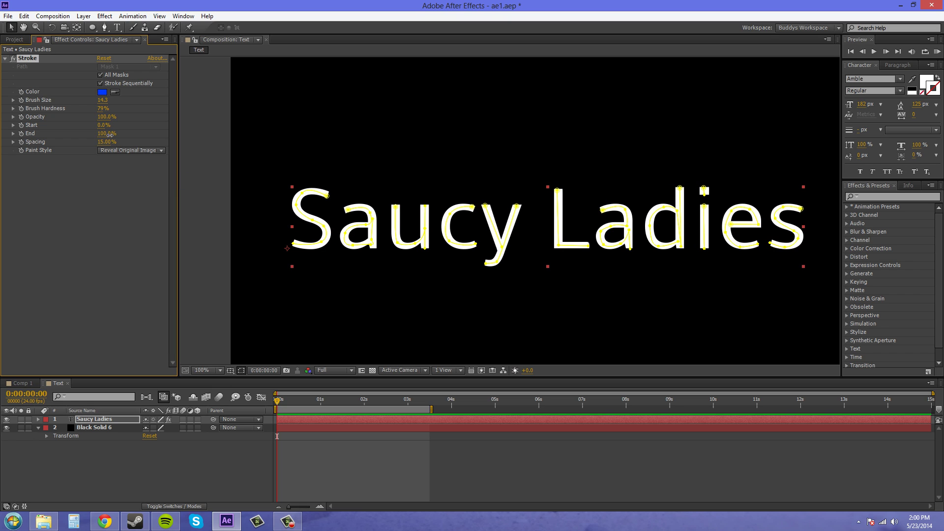
drag(108, 135, 52, 134)
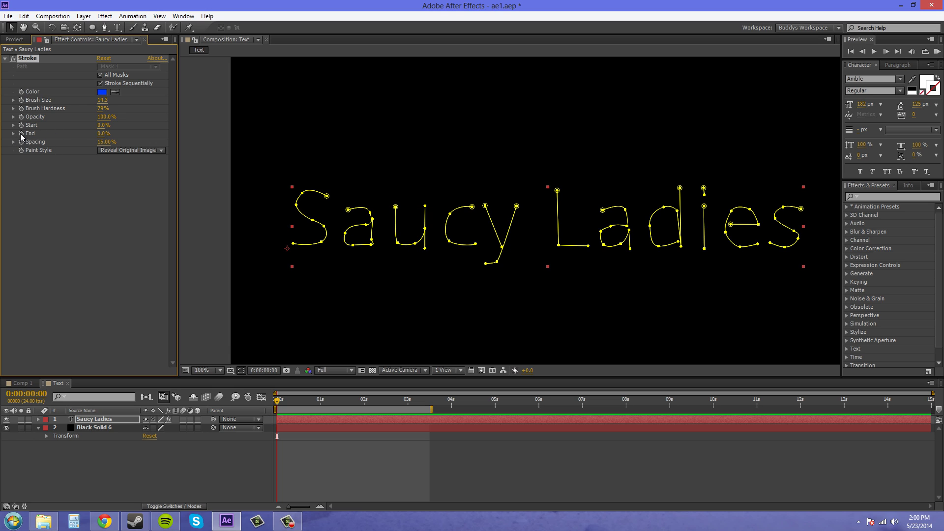
click(21, 133)
- Keyframe the Stroke effect's End at 100% at 0:00:02:23
drag(278, 400, 349, 401)
click(406, 400)
click(102, 133)
text(100)
key(Return)
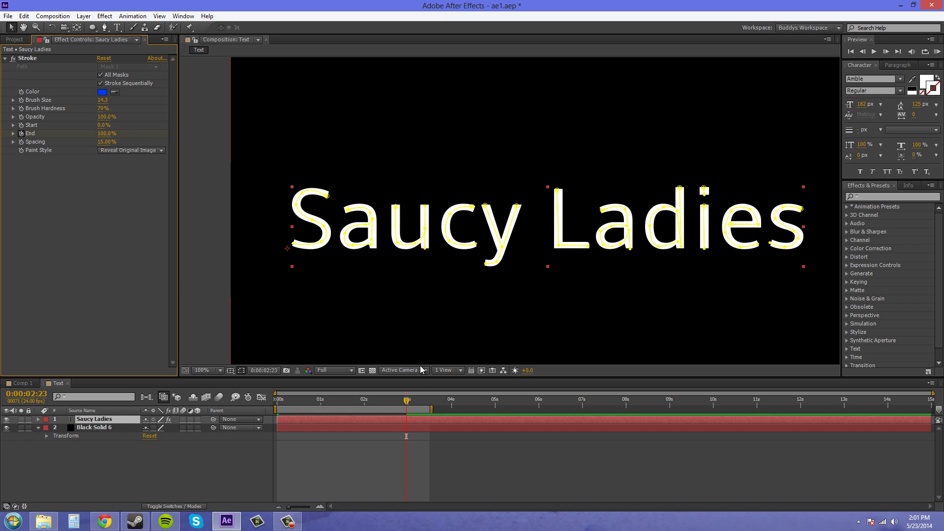
- Hide the mask paths in the composition view and render a RAM preview of the write-on from 0:00:00:00
drag(408, 402, 277, 402)
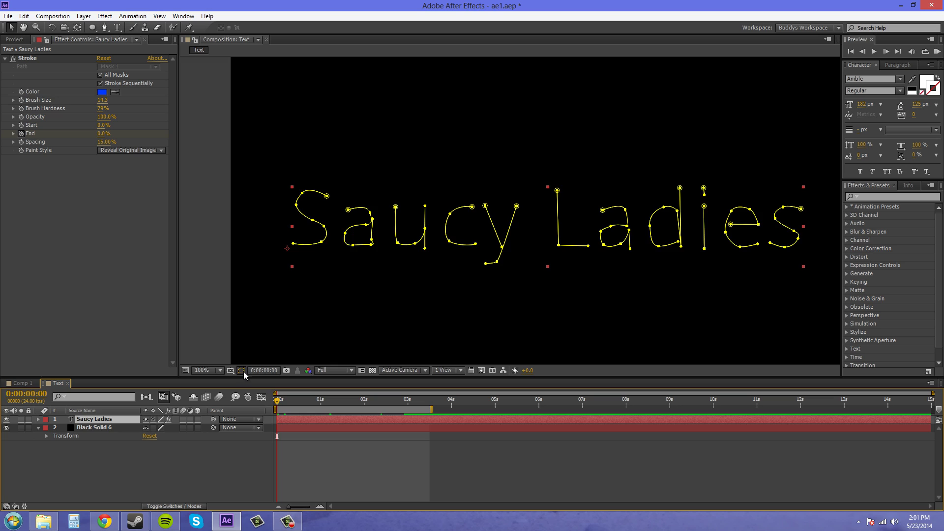
click(242, 371)
click(937, 52)
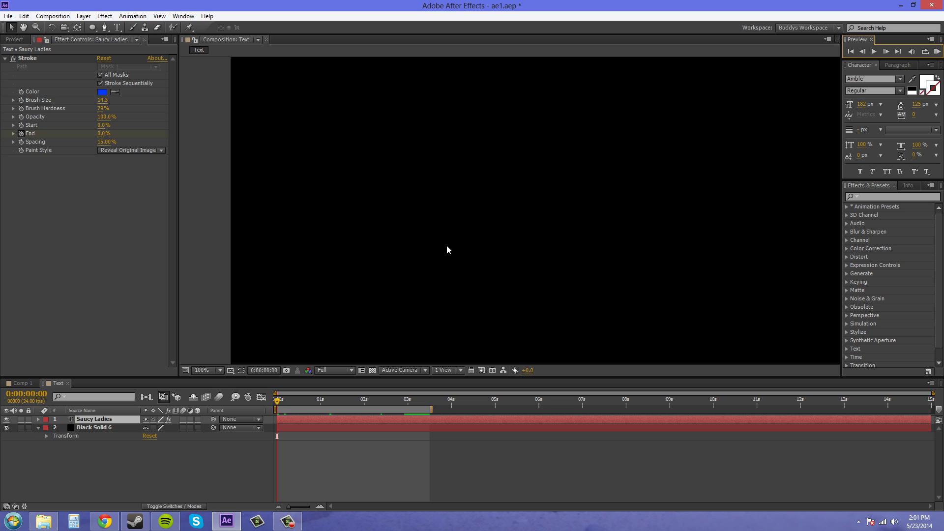
click(936, 52)
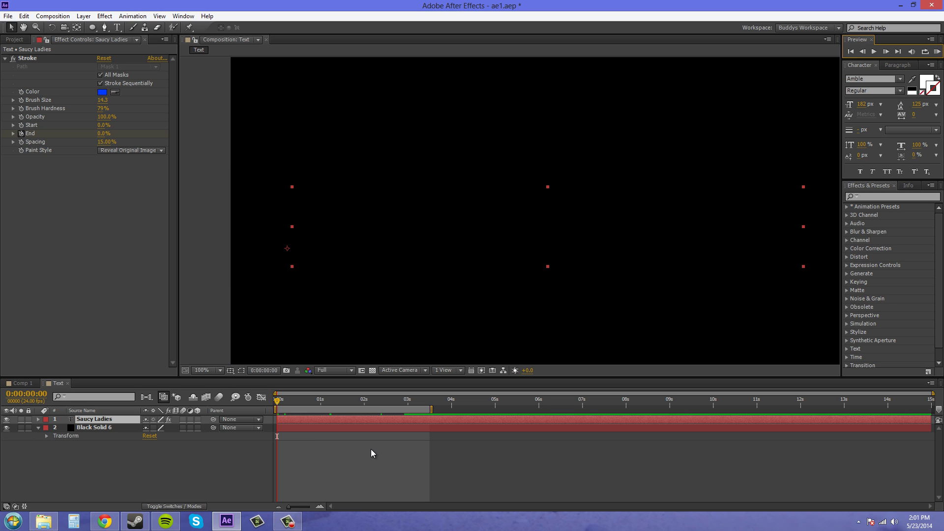
click(936, 51)
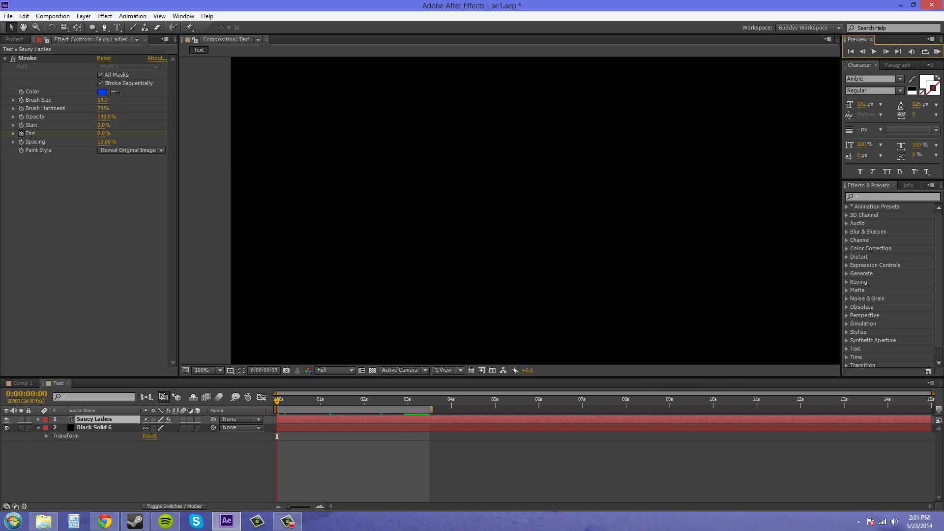
- Play back the write-on animation of the title to check the reveal, and stop the playback
key(F10)
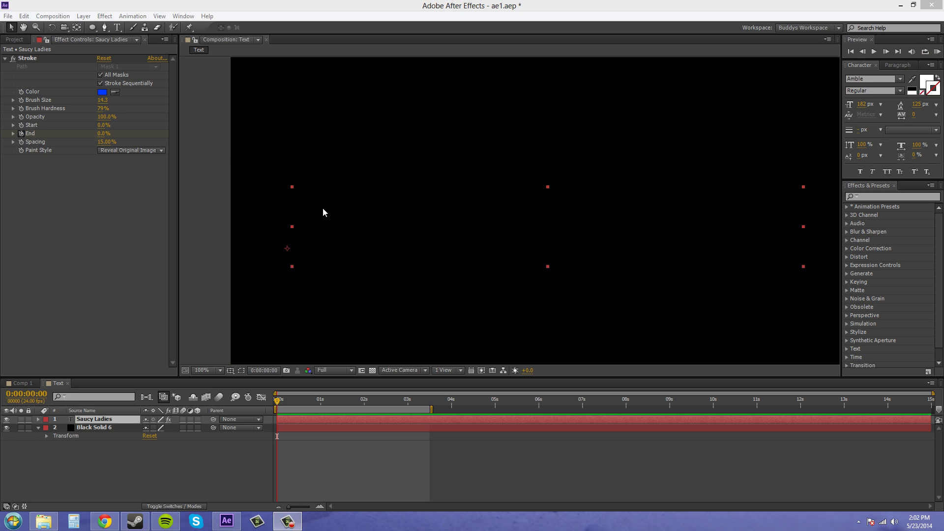
click(297, 249)
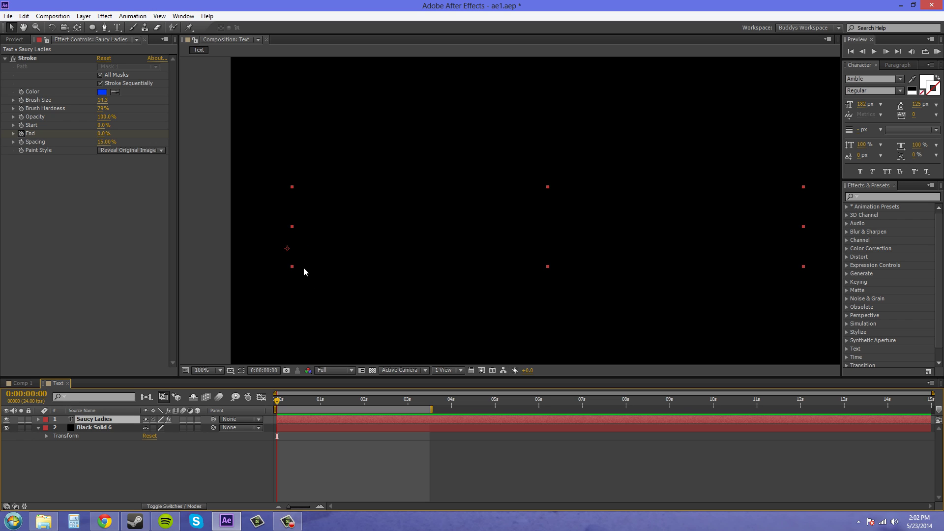
key(space)
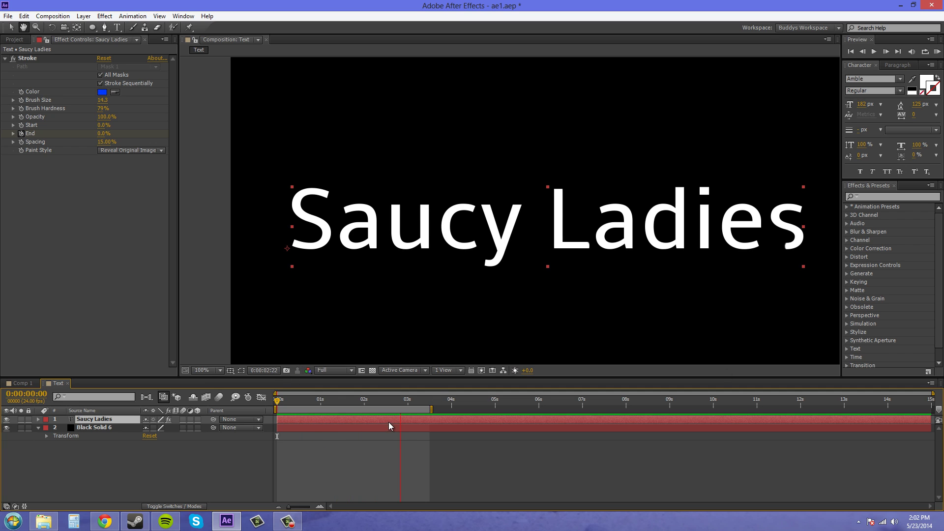
key(space)
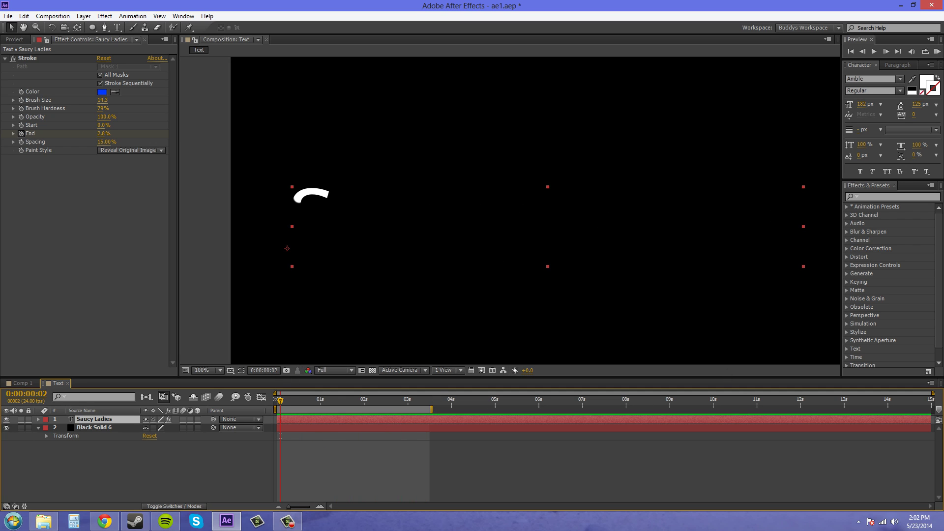
key(F10)
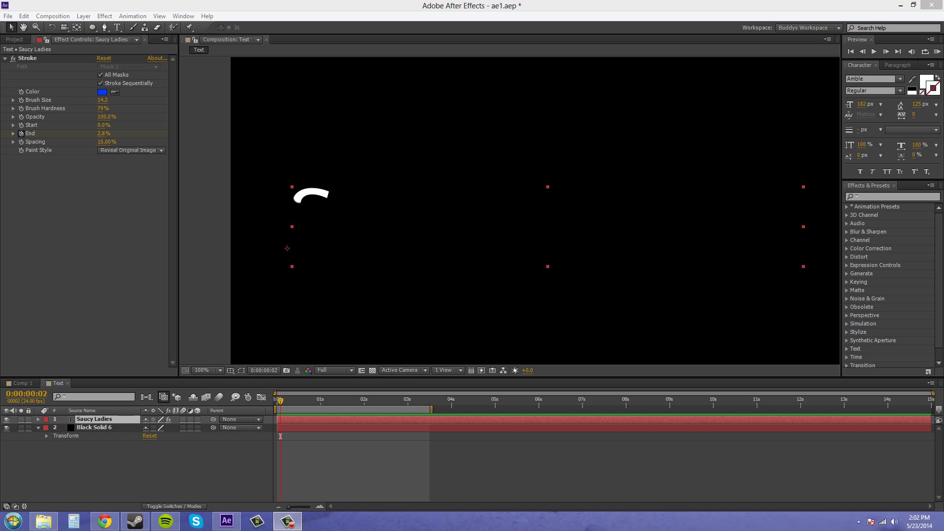